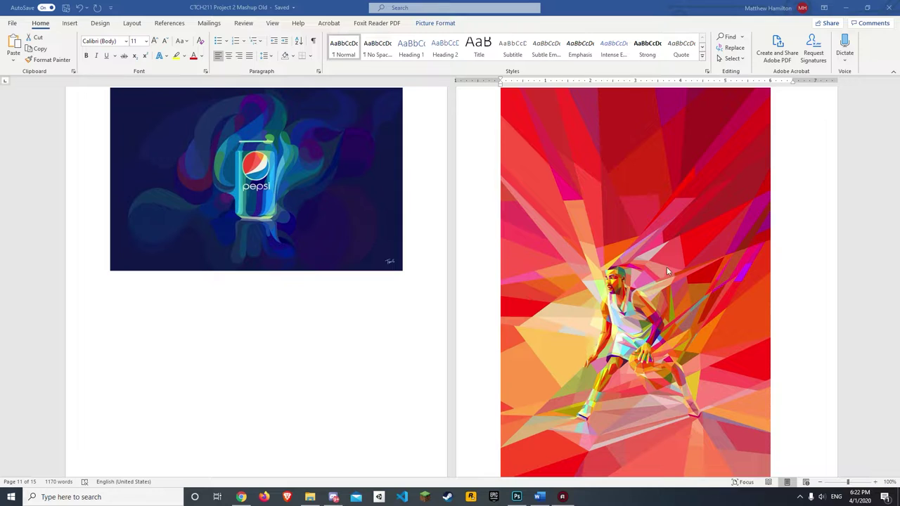
Minimize Word and switch to the Polygonal Lasso Tool.
{"action": "left_click", "coordinate": [846, 7]}
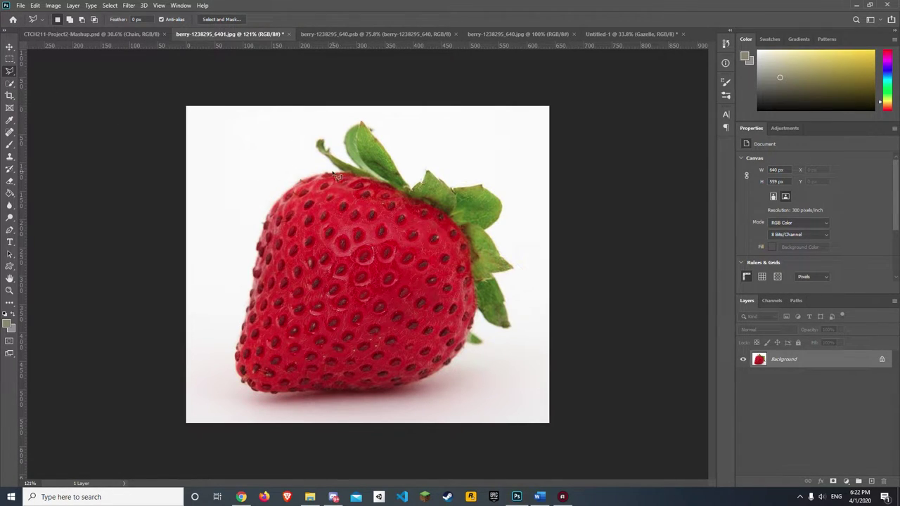
{"action": "right_click", "coordinate": [10, 70]}
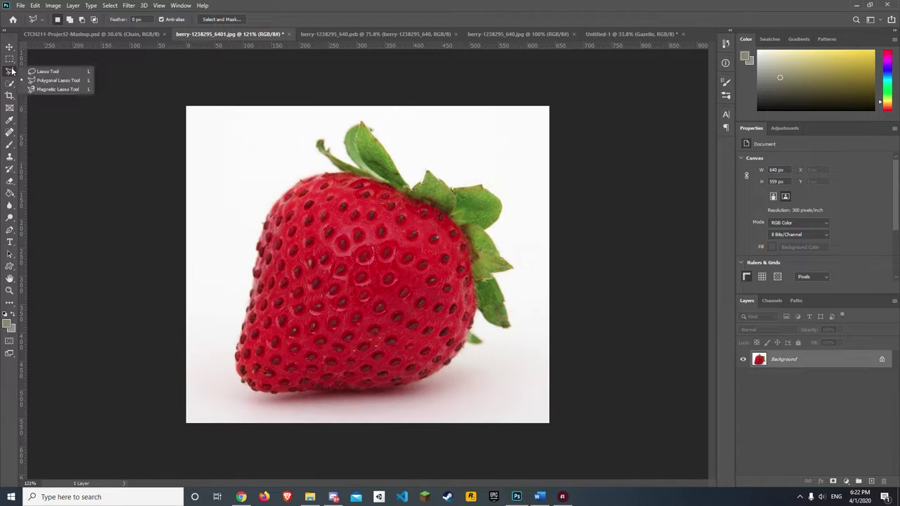
{"action": "left_click", "coordinate": [49, 81]}
Trace the strawberry's body from its top edge around the left, bottom and right sides.
{"action": "left_click", "coordinate": [335, 177]}
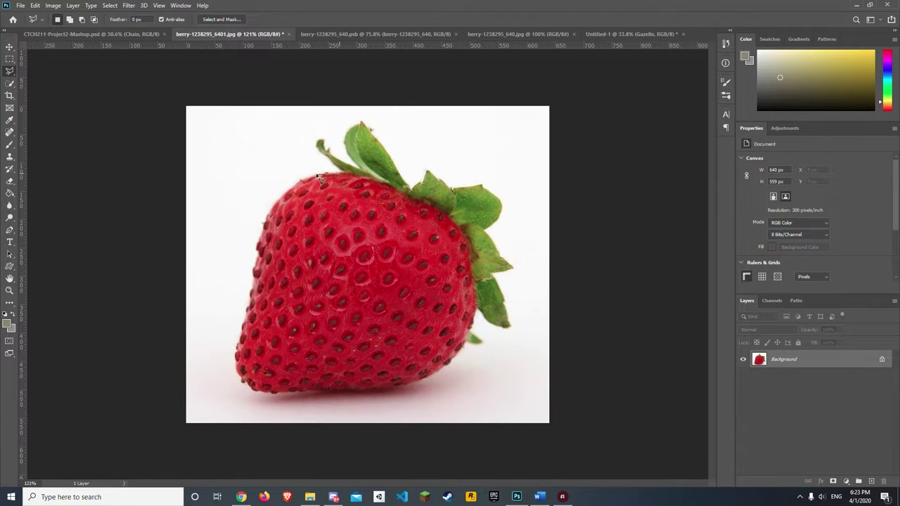
{"action": "left_click", "coordinate": [308, 180]}
{"action": "left_click", "coordinate": [285, 199]}
{"action": "left_click", "coordinate": [265, 224]}
{"action": "left_click", "coordinate": [256, 282]}
{"action": "left_click", "coordinate": [237, 371]}
{"action": "left_click", "coordinate": [243, 384]}
{"action": "left_click", "coordinate": [383, 389]}
{"action": "left_click", "coordinate": [436, 379]}
{"action": "left_click", "coordinate": [465, 341]}
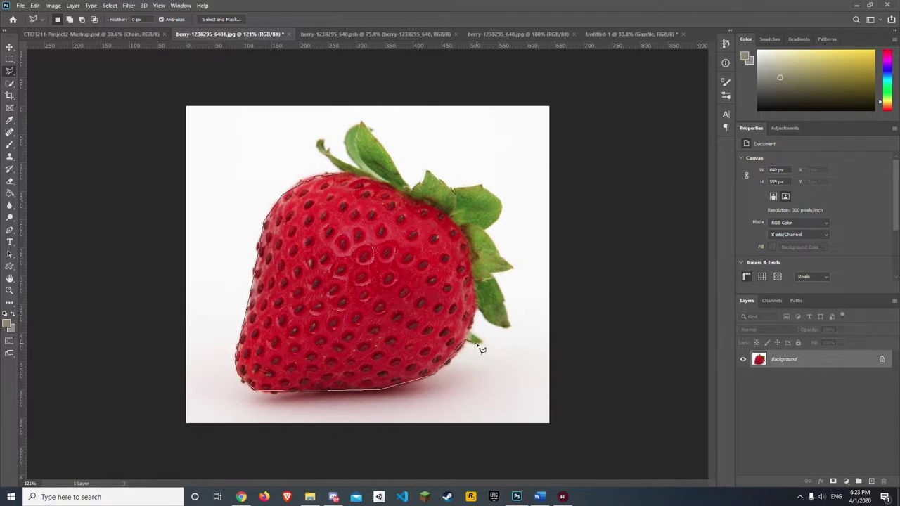
{"action": "left_click", "coordinate": [477, 310]}
{"action": "left_click", "coordinate": [511, 328]}
Trace around the leaves and stem to close the selection, then add a layer mask hiding the background.
{"action": "left_click", "coordinate": [502, 199]}
{"action": "left_click", "coordinate": [483, 185]}
{"action": "left_click", "coordinate": [451, 186]}
{"action": "left_click", "coordinate": [425, 171]}
{"action": "left_click", "coordinate": [411, 192]}
{"action": "left_click", "coordinate": [363, 121]}
{"action": "left_click", "coordinate": [346, 134]}
{"action": "left_click", "coordinate": [335, 164]}
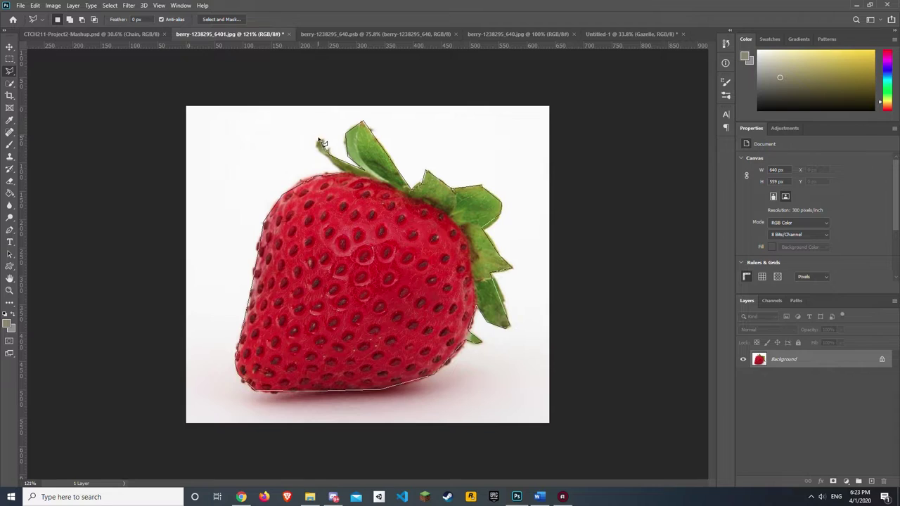
{"action": "left_click", "coordinate": [318, 144]}
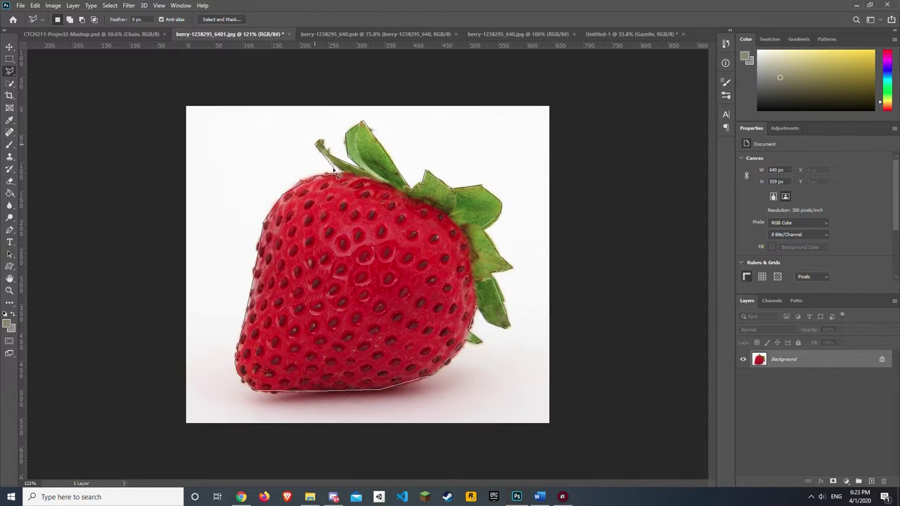
{"action": "left_click", "coordinate": [344, 179]}
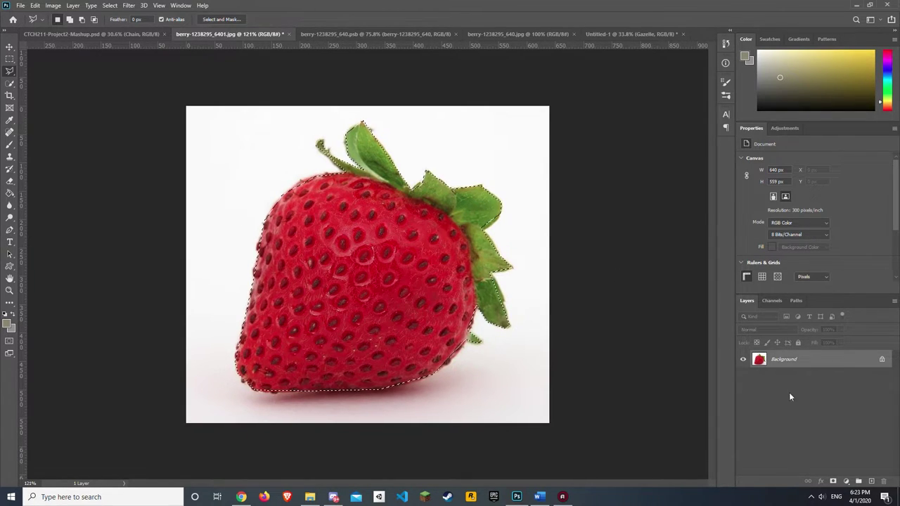
{"action": "left_click", "coordinate": [834, 481]}
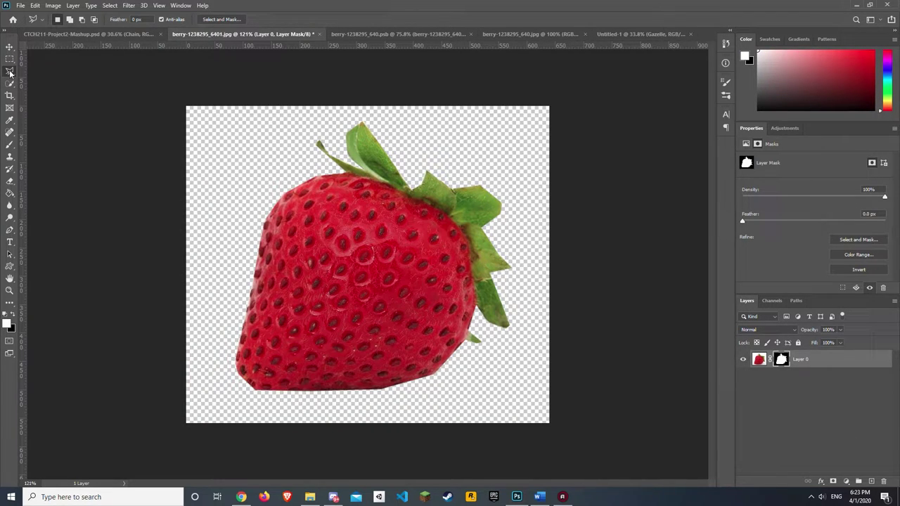
Target Layer 0's pixels, zoom in, and lasso a small triangle at the upper leaf's tip.
{"action": "left_click", "coordinate": [759, 360]}
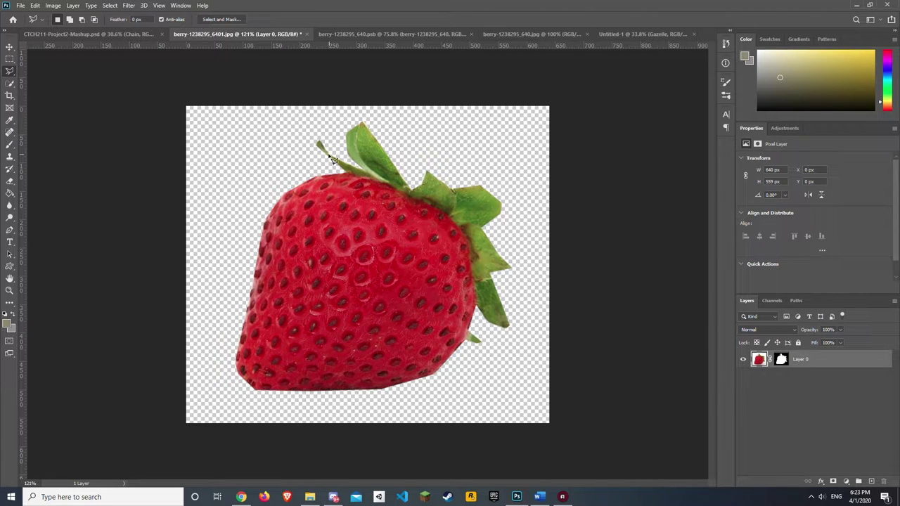
{"action": "scroll", "coordinate": [366, 74], "scroll_direction": "up", "scroll_amount": 5}
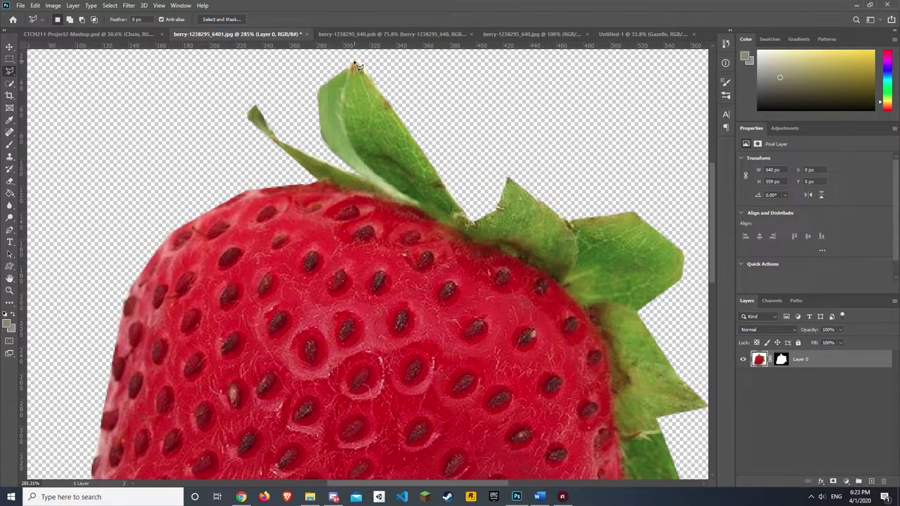
{"action": "left_click", "coordinate": [355, 63]}
{"action": "left_click", "coordinate": [318, 88]}
{"action": "left_click", "coordinate": [351, 138]}
{"action": "left_click", "coordinate": [356, 64]}
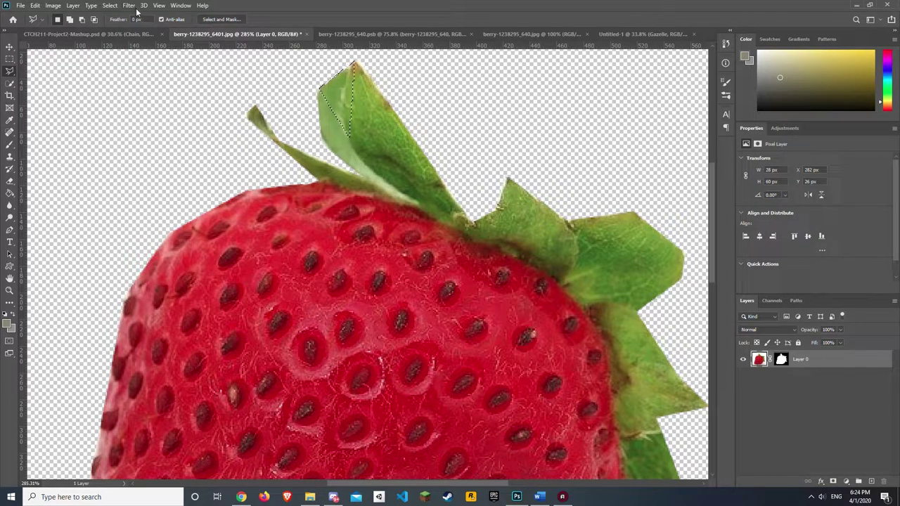
Flatten the leaf-tip triangle to solid green with Filter > Blur > Average.
{"action": "left_click", "coordinate": [130, 7]}
{"action": "mouse_move", "coordinate": [185, 112]}
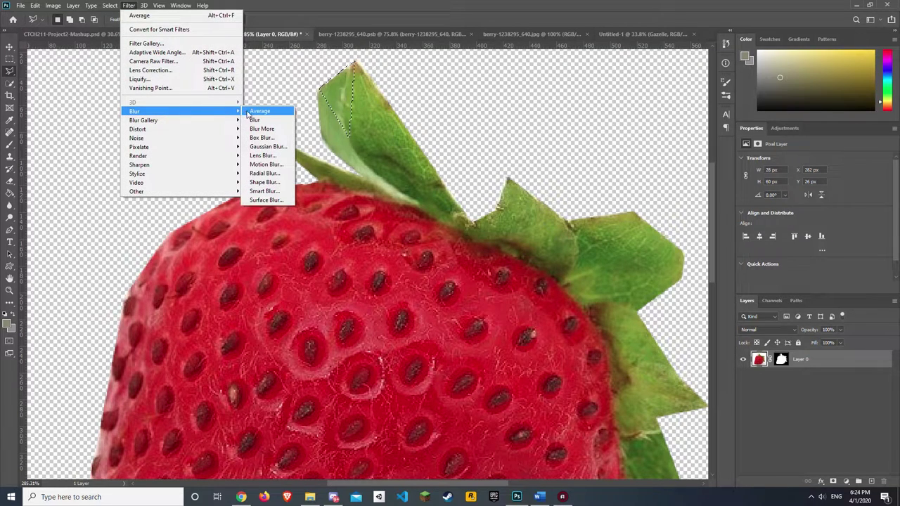
{"action": "left_click", "coordinate": [257, 111]}
Lasso a second leaf-tip triangle and flatten it with Average, reapplying the last filter.
{"action": "left_click", "coordinate": [356, 63]}
{"action": "left_click", "coordinate": [350, 151]}
{"action": "left_click", "coordinate": [395, 114]}
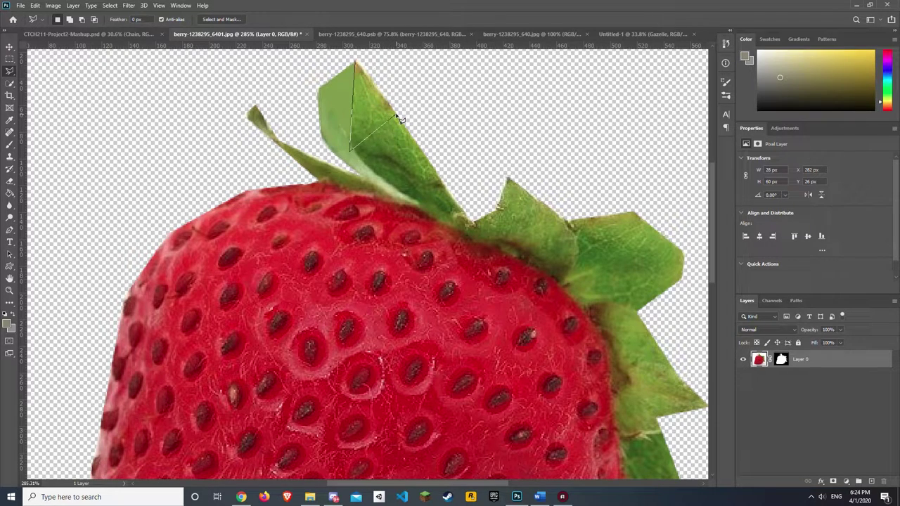
{"action": "left_click", "coordinate": [356, 64]}
{"action": "left_click", "coordinate": [129, 5]}
{"action": "mouse_move", "coordinate": [140, 111]}
{"action": "left_click", "coordinate": [256, 111]}
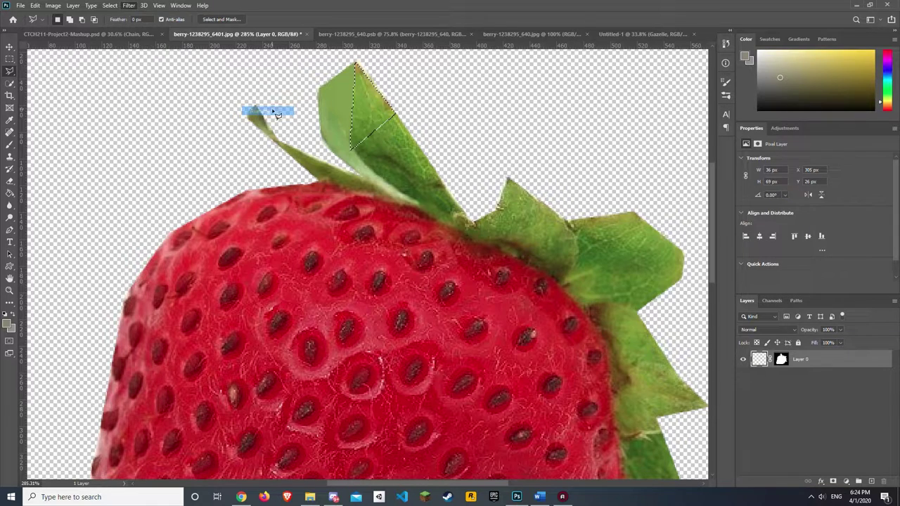
{"action": "left_click", "coordinate": [129, 5]}
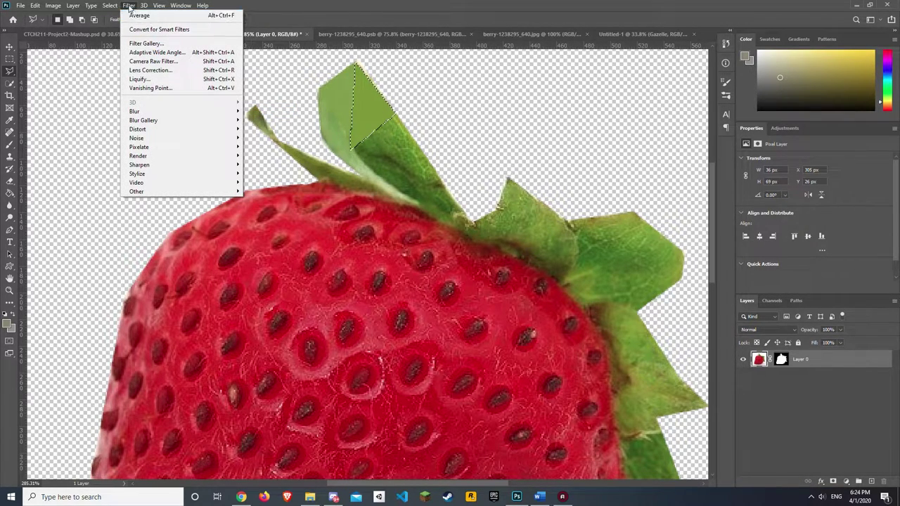
{"action": "left_click", "coordinate": [154, 15]}
Outline a triangle on the berry's upper-left edge.
{"action": "left_click", "coordinate": [245, 191]}
{"action": "left_click", "coordinate": [187, 228]}
{"action": "left_click", "coordinate": [283, 283]}
{"action": "left_click", "coordinate": [248, 192]}
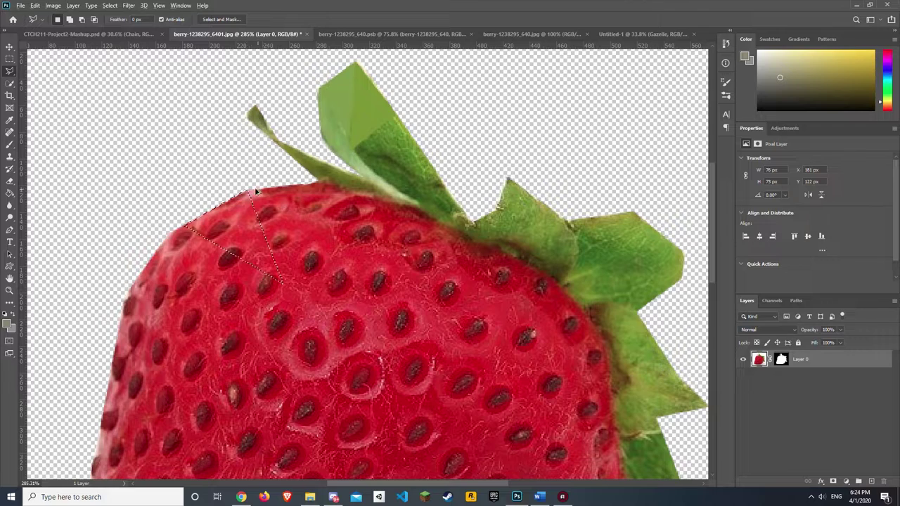
Average the berry triangle to flat red, then lasso and flatten an adjacent triangle beside it.
{"action": "key", "text": "ctrl+alt+f"}
{"action": "key", "text": "ctrl+d"}
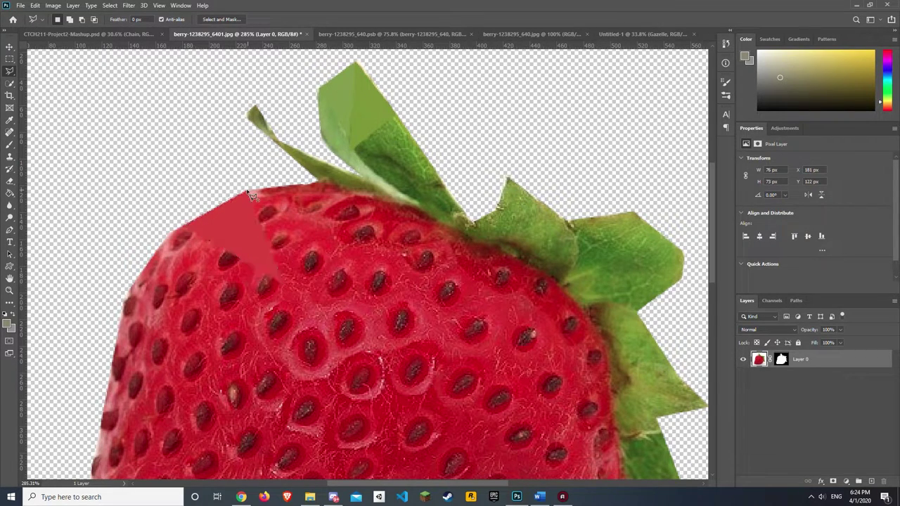
{"action": "left_click", "coordinate": [250, 193]}
{"action": "left_click", "coordinate": [272, 246]}
{"action": "left_click", "coordinate": [318, 206]}
{"action": "left_click", "coordinate": [250, 191]}
{"action": "key", "text": "alt+BackSpace"}
{"action": "key", "text": "ctrl+d"}
Lasso a long triangle along the berry's top edge and flatten it to averaged red.
{"action": "left_click", "coordinate": [250, 189]}
{"action": "left_click", "coordinate": [342, 184]}
{"action": "left_click", "coordinate": [451, 273]}
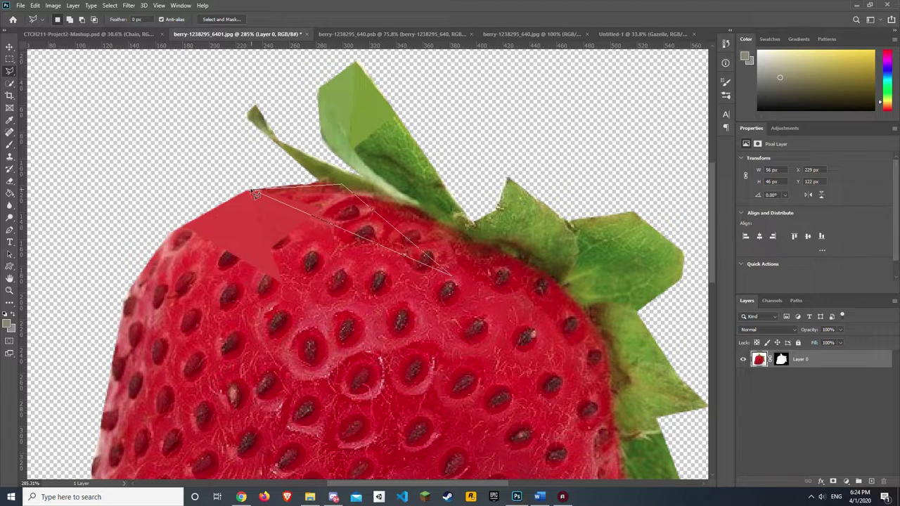
{"action": "left_click", "coordinate": [256, 191]}
{"action": "key", "text": "alt+BackSpace"}
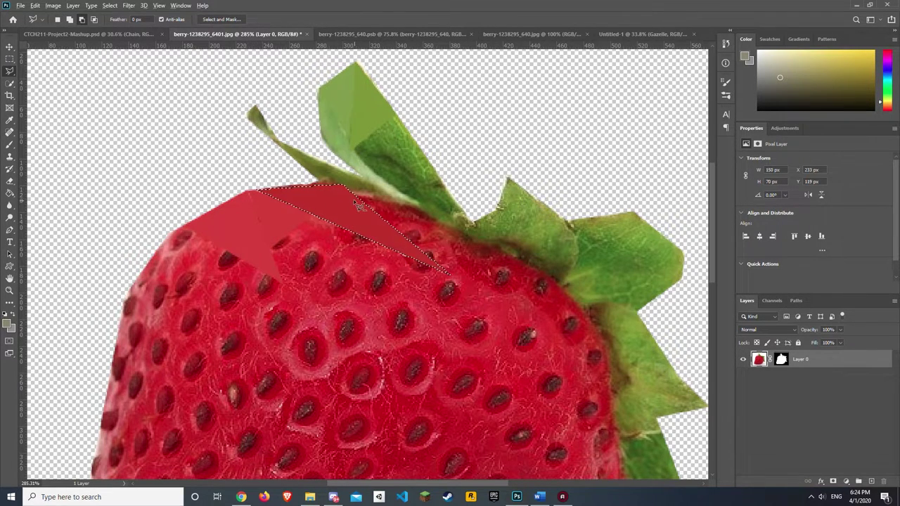
{"action": "scroll", "coordinate": [376, 196], "scroll_direction": "down", "scroll_amount": 5}
{"action": "scroll", "coordinate": [377, 196], "scroll_direction": "up", "scroll_amount": 2}
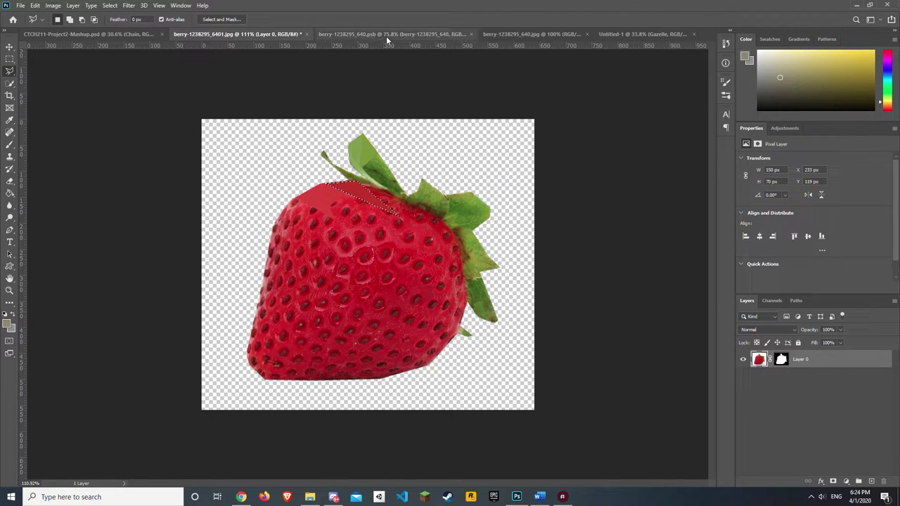
Compare with the low-poly document, then flatten a new upper-left berry triangle with Average.
{"action": "left_click", "coordinate": [386, 36]}
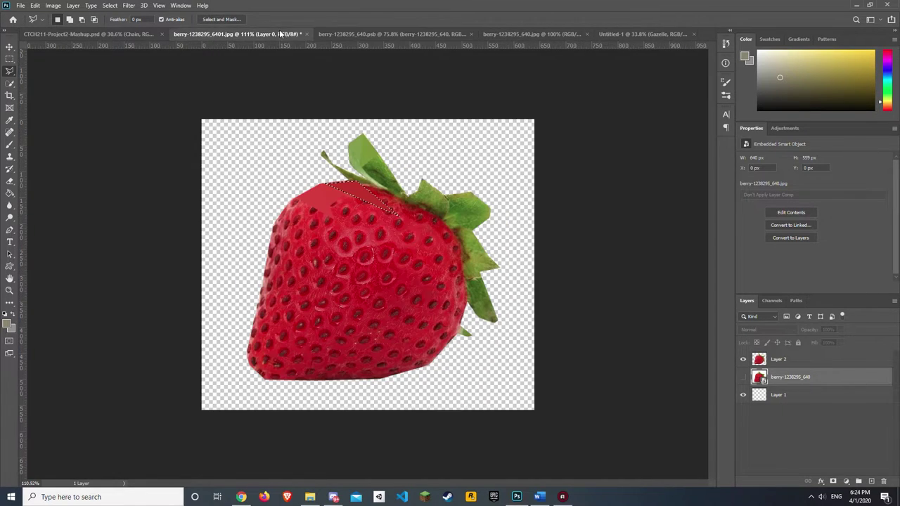
{"action": "left_click", "coordinate": [239, 34]}
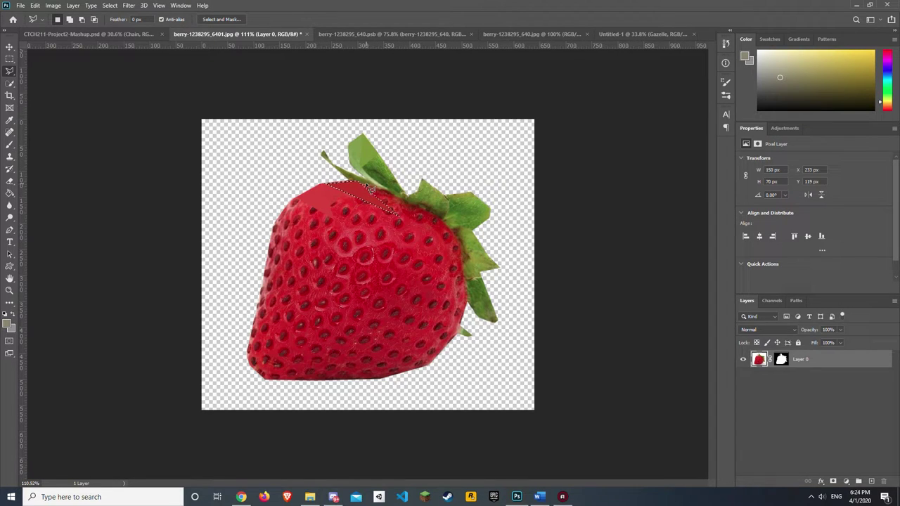
{"action": "key", "text": "ctrl+d"}
{"action": "left_click", "coordinate": [295, 202]}
{"action": "left_click", "coordinate": [352, 224]}
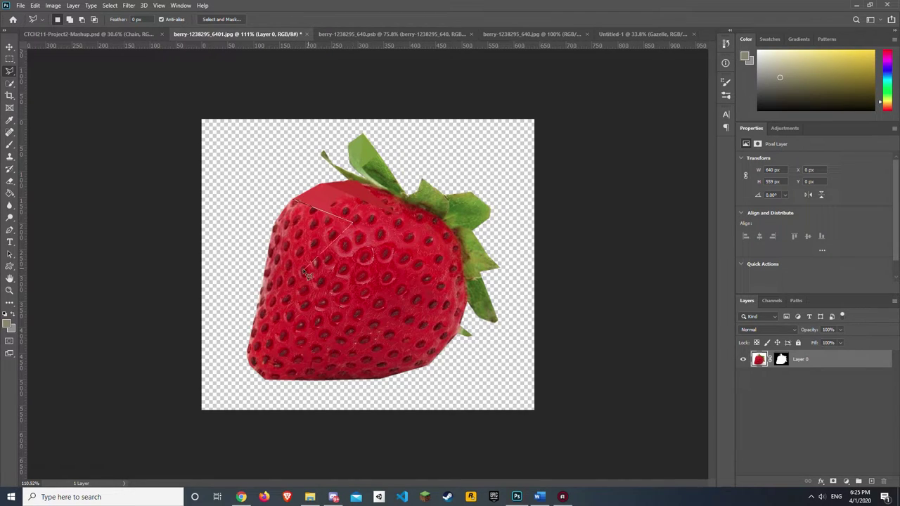
{"action": "left_click", "coordinate": [322, 250]}
{"action": "left_click", "coordinate": [294, 202]}
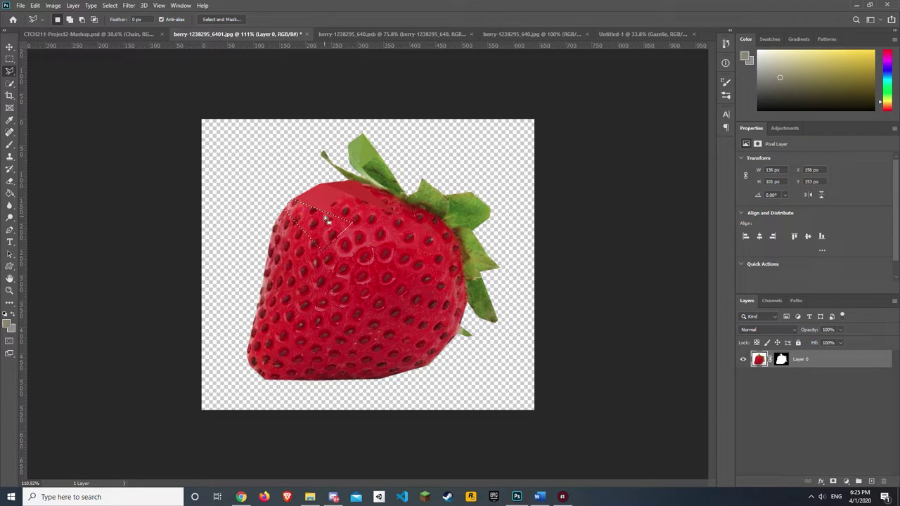
{"action": "key", "text": "ctrl+f"}
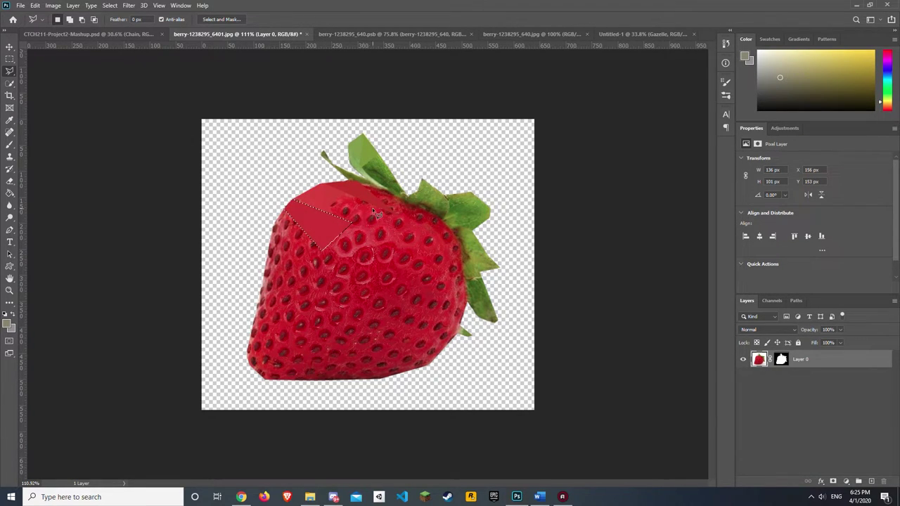
Zoom around the finished low-poly strawberry, then switch to berry-1238295_640.jpg.
{"action": "left_click", "coordinate": [404, 34]}
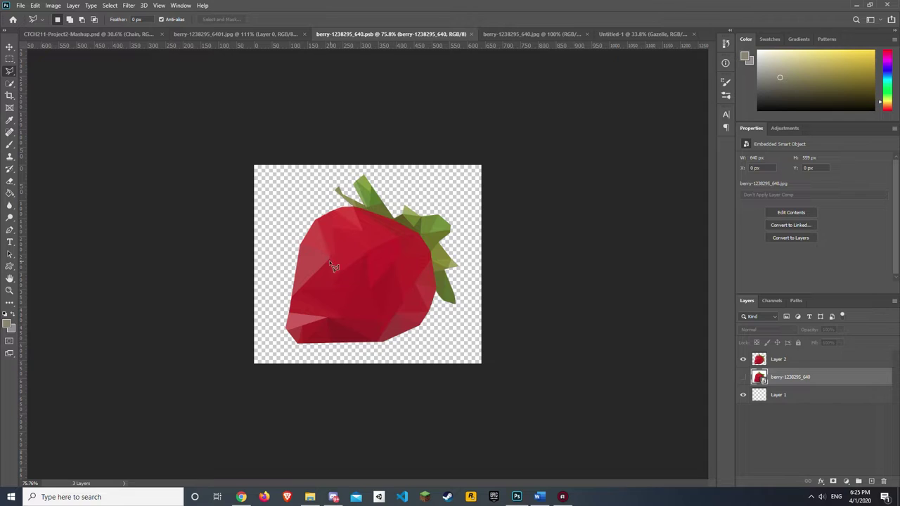
{"action": "scroll", "coordinate": [324, 289], "scroll_direction": "up", "scroll_amount": 5}
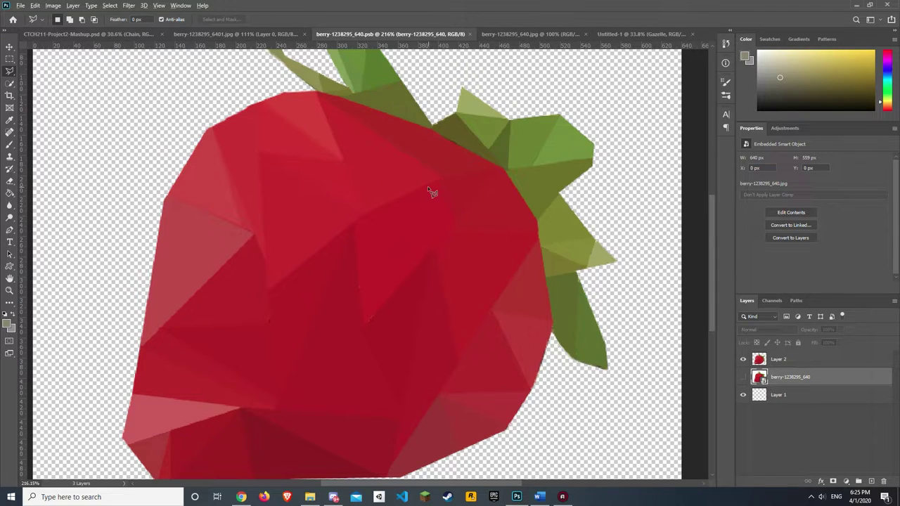
{"action": "scroll", "coordinate": [428, 186], "scroll_direction": "down", "scroll_amount": 5}
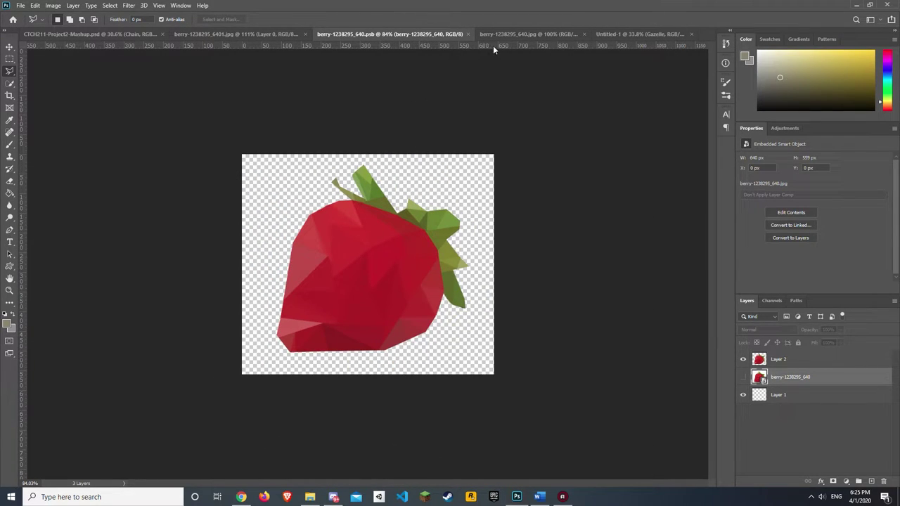
{"action": "left_click", "coordinate": [532, 34]}
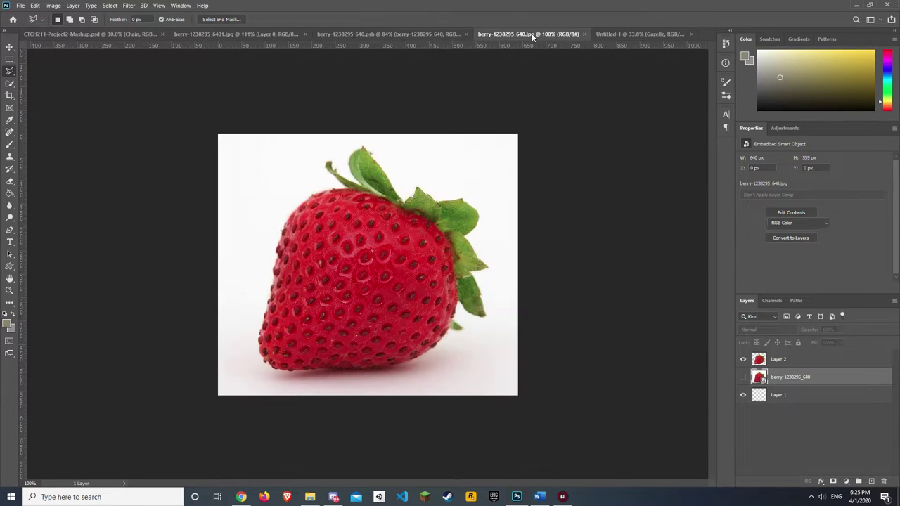
Open the Filter Gallery, browse Brush Strokes, Distort and Sketch, then preview Artistic > Cutout.
{"action": "left_click", "coordinate": [160, 5]}
{"action": "mouse_move", "coordinate": [144, 6]}
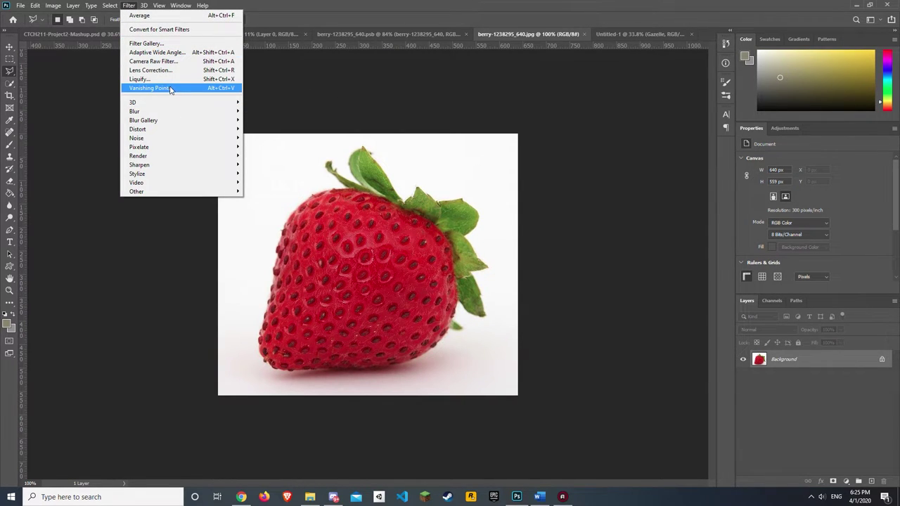
{"action": "left_click", "coordinate": [173, 45]}
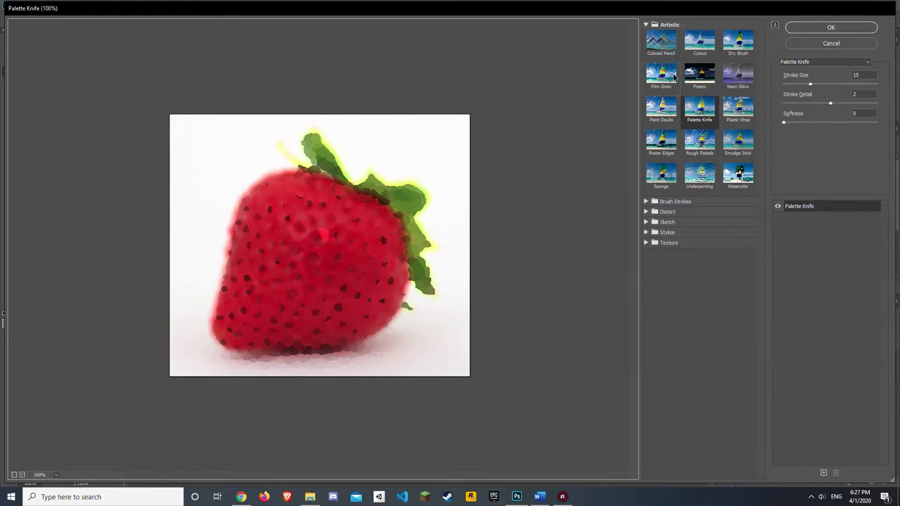
{"action": "left_click", "coordinate": [647, 202]}
{"action": "left_click", "coordinate": [647, 203]}
{"action": "left_click", "coordinate": [647, 212]}
{"action": "left_click", "coordinate": [646, 212]}
{"action": "left_click", "coordinate": [646, 223]}
{"action": "left_click", "coordinate": [647, 223]}
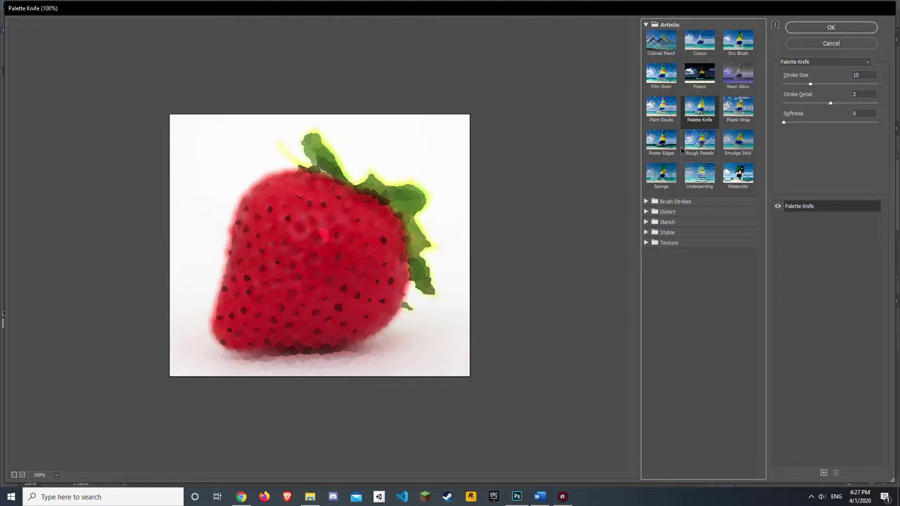
{"action": "left_click", "coordinate": [700, 44]}
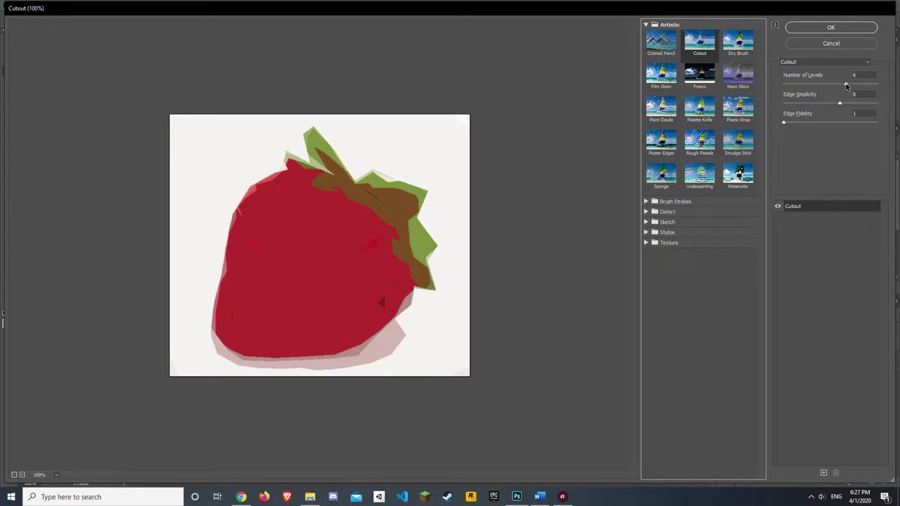
{"action": "mouse_move", "coordinate": [846, 85]}
{"action": "left_mouse_down"}
{"action": "mouse_move", "coordinate": [785, 90]}
{"action": "mouse_move", "coordinate": [887, 90]}
{"action": "mouse_move", "coordinate": [850, 90]}
{"action": "left_mouse_up"}
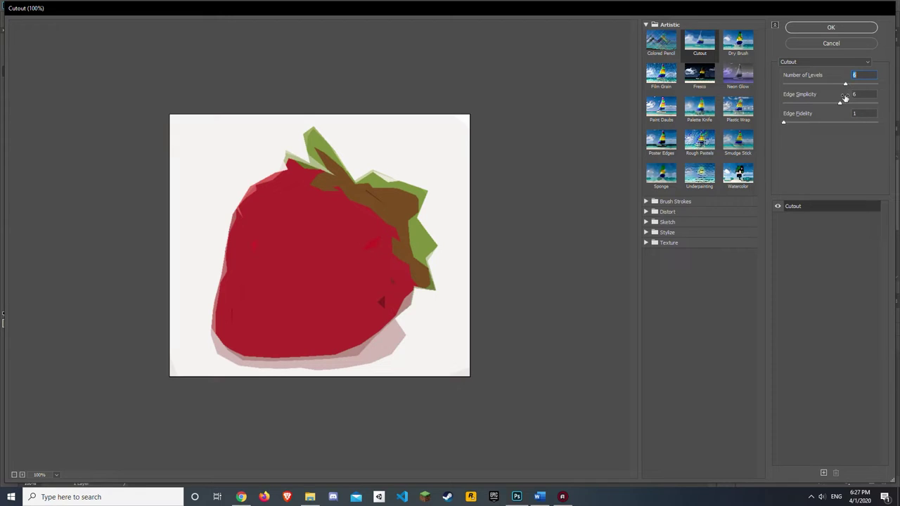
{"action": "left_click_drag", "start_coordinate": [840, 106], "coordinate": [788, 104]}
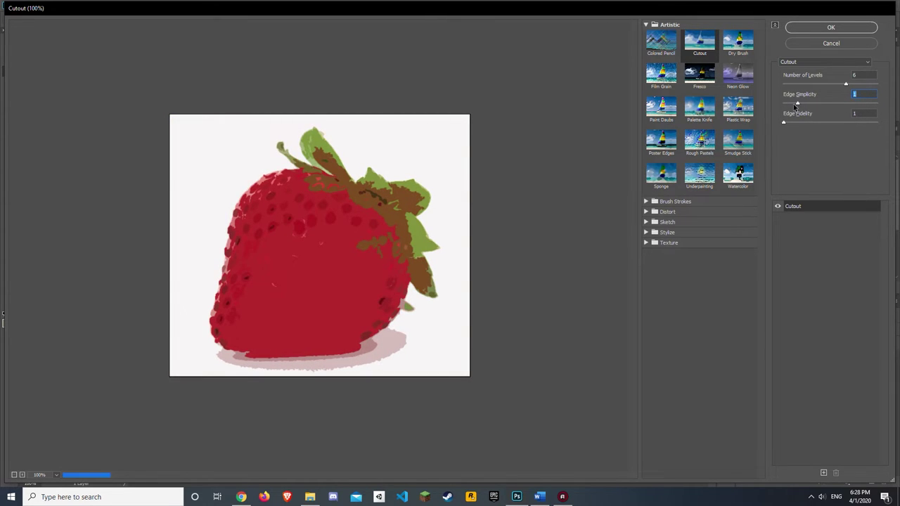
{"action": "left_click_drag", "start_coordinate": [791, 104], "coordinate": [842, 107]}
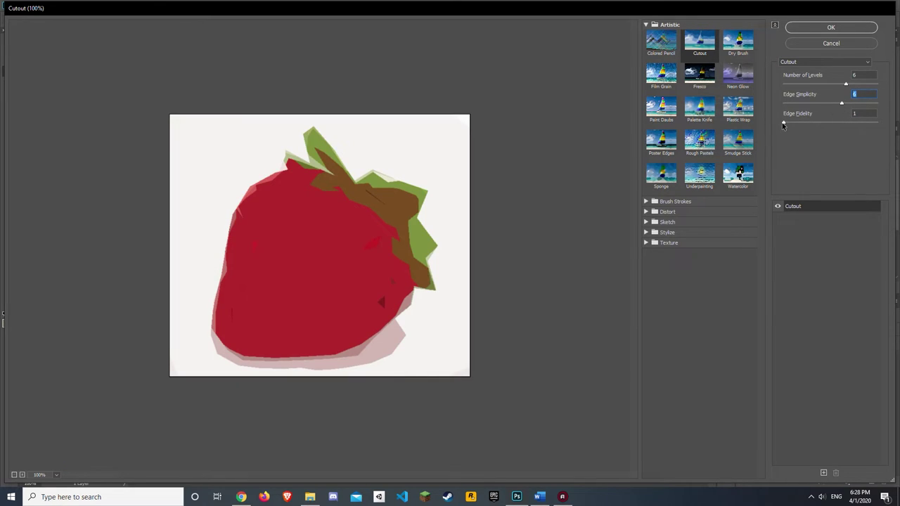
{"action": "mouse_move", "coordinate": [786, 125]}
{"action": "left_mouse_down"}
{"action": "mouse_move", "coordinate": [837, 127]}
{"action": "mouse_move", "coordinate": [768, 125]}
{"action": "mouse_move", "coordinate": [869, 125]}
{"action": "mouse_move", "coordinate": [781, 124]}
{"action": "left_mouse_up"}
{"action": "left_click", "coordinate": [706, 111]}
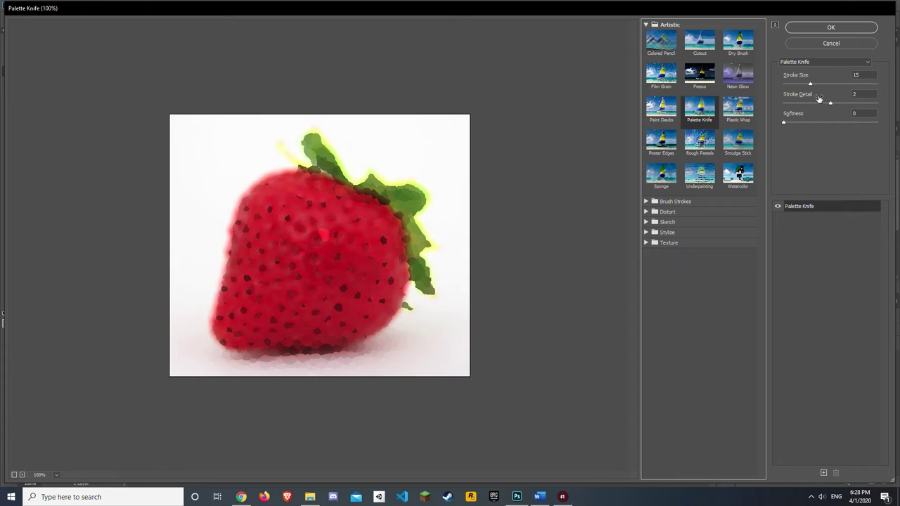
{"action": "mouse_move", "coordinate": [810, 84]}
{"action": "left_mouse_down"}
{"action": "mouse_move", "coordinate": [798, 104]}
{"action": "mouse_move", "coordinate": [779, 105]}
{"action": "left_mouse_up"}
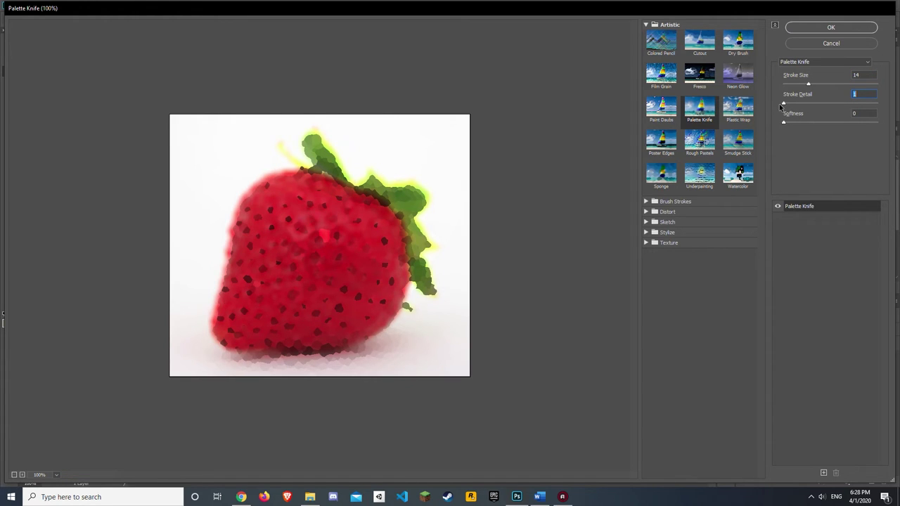
{"action": "scroll", "coordinate": [332, 266], "scroll_direction": "up", "scroll_amount": 1}
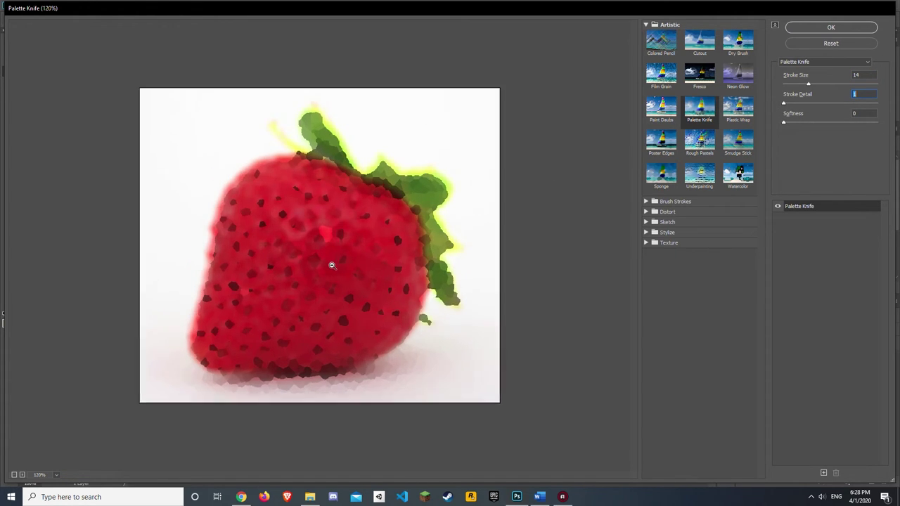
{"action": "scroll", "coordinate": [332, 265], "scroll_direction": "up", "scroll_amount": 5}
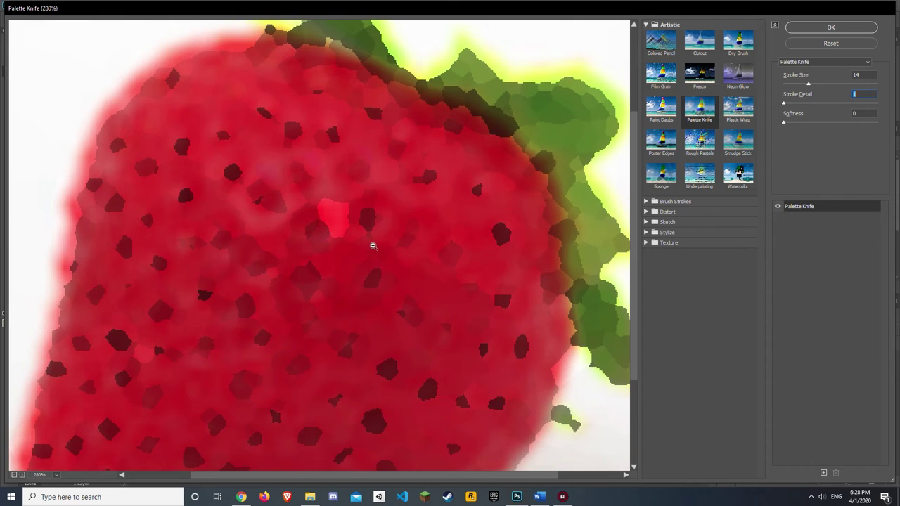
{"action": "scroll", "coordinate": [375, 247], "scroll_direction": "down", "scroll_amount": 2}
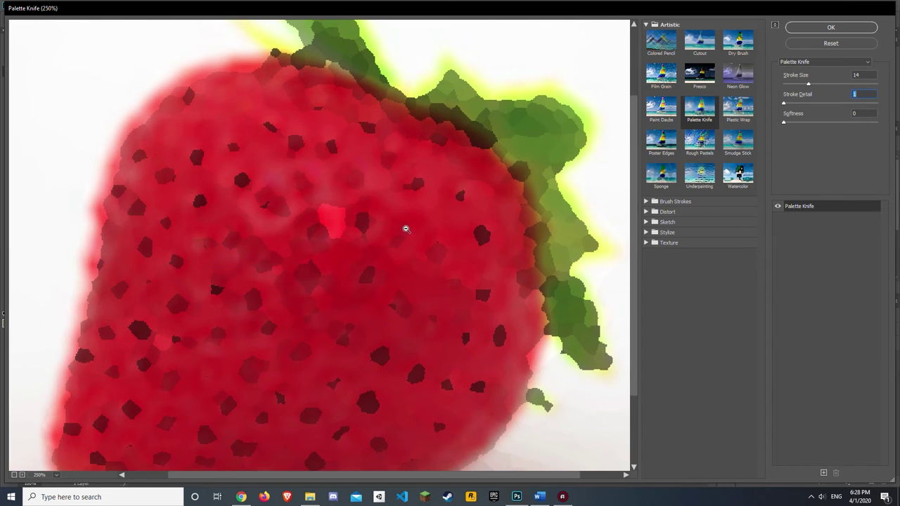
{"action": "scroll", "coordinate": [414, 236], "scroll_direction": "down", "scroll_amount": 2}
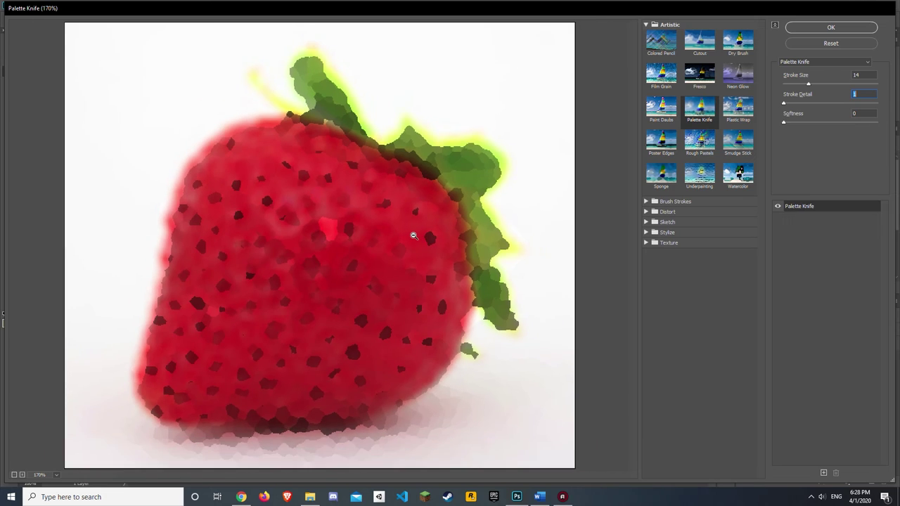
{"action": "scroll", "coordinate": [413, 236], "scroll_direction": "down", "scroll_amount": 3}
{"action": "scroll", "coordinate": [326, 136], "scroll_direction": "up", "scroll_amount": 1}
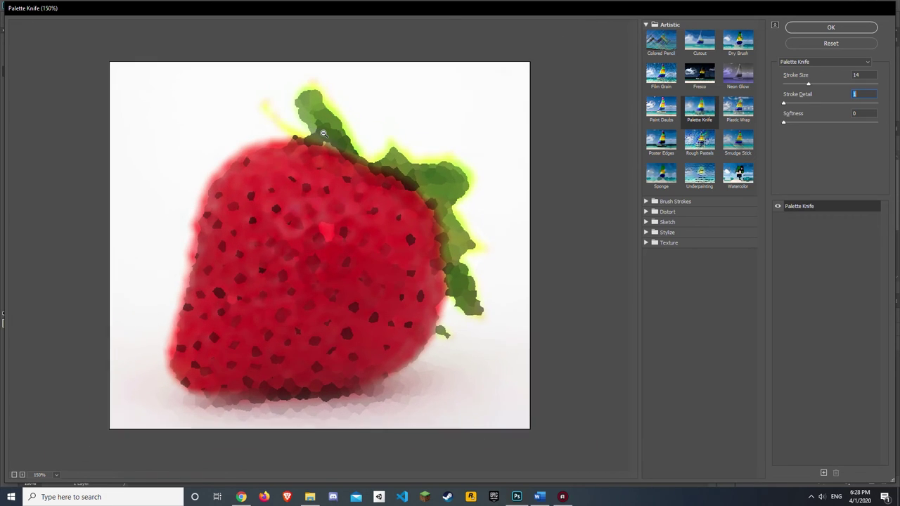
{"action": "scroll", "coordinate": [326, 136], "scroll_direction": "up", "scroll_amount": 1}
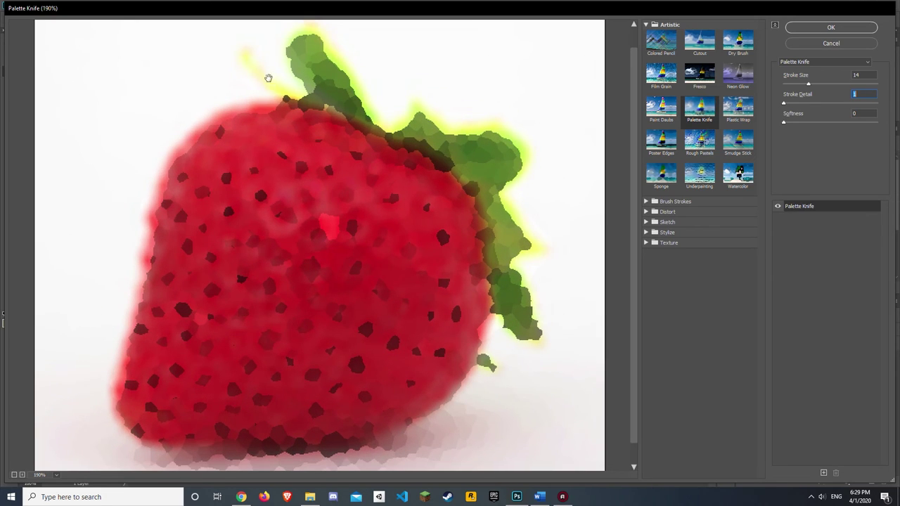
{"action": "scroll", "coordinate": [396, 101], "scroll_direction": "down", "scroll_amount": 2}
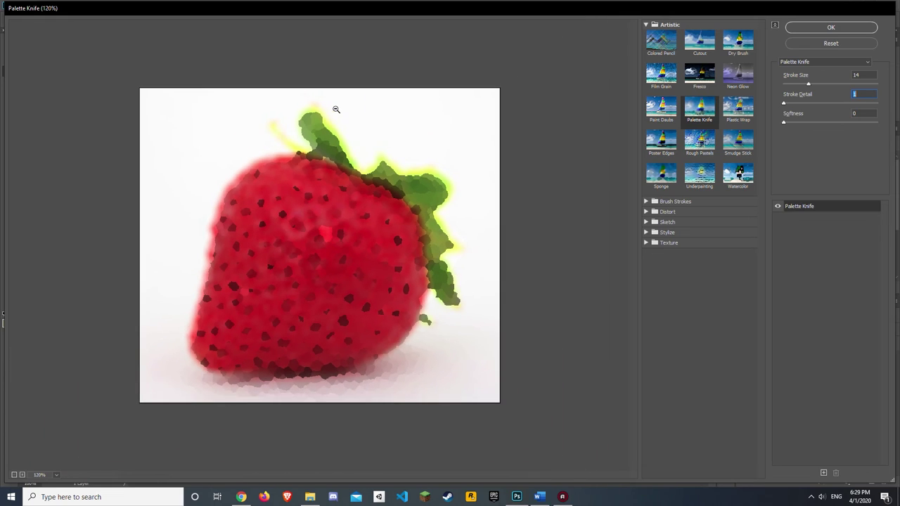
{"action": "left_click", "coordinate": [364, 205], "text": "alt"}
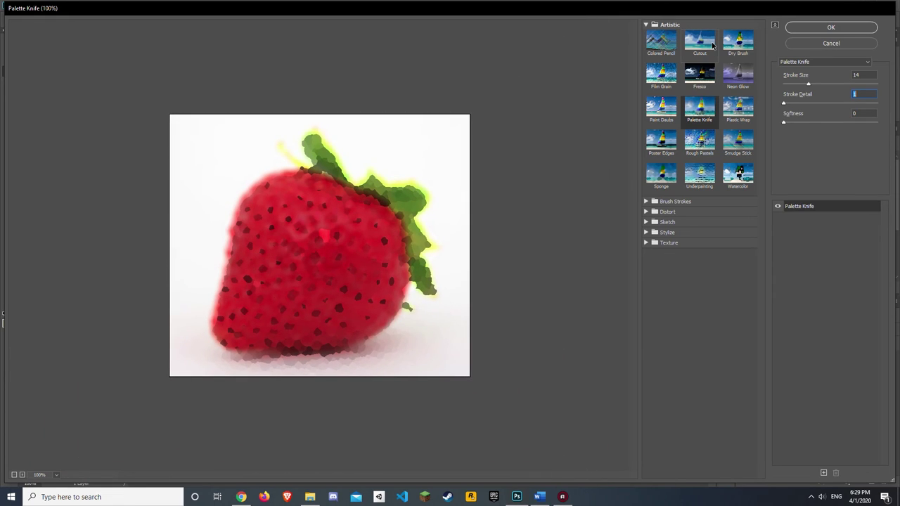
{"action": "left_click", "coordinate": [712, 45]}
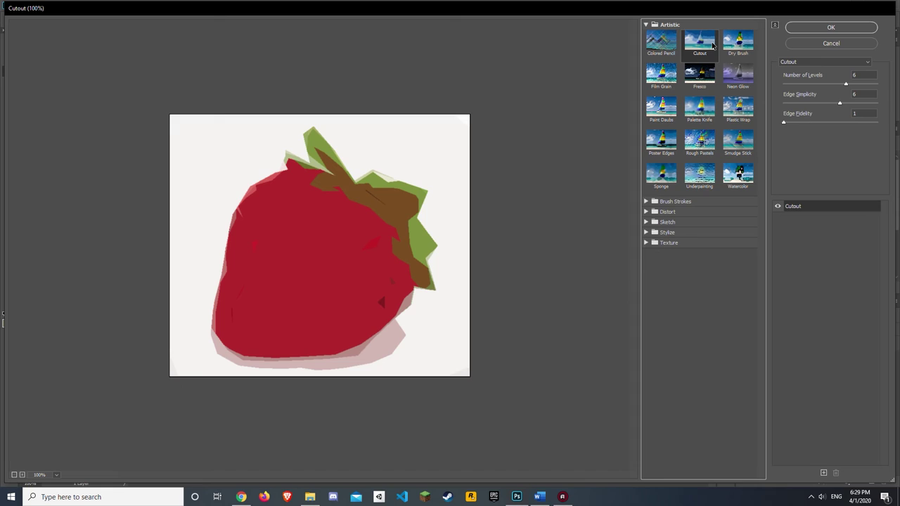
Confirm the Cutout filter with OK and zoom in on the flattened strawberry.
{"action": "left_click", "coordinate": [815, 30]}
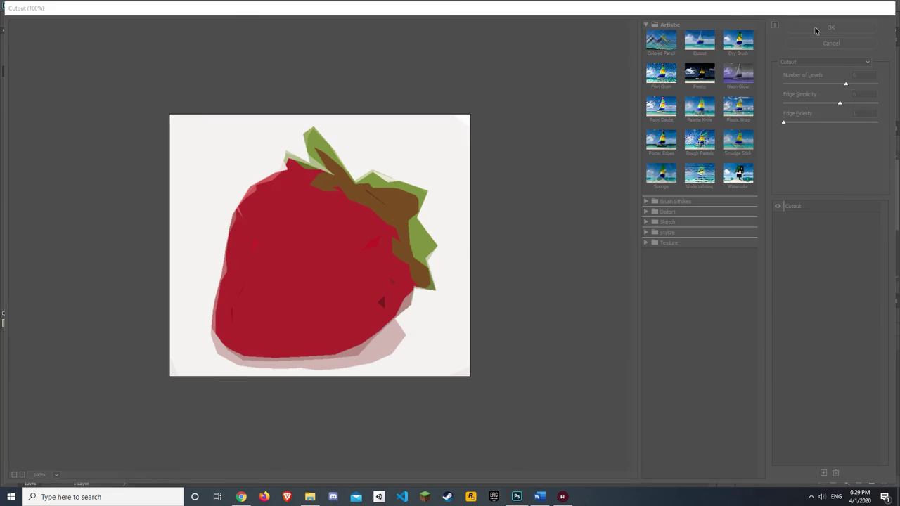
{"action": "scroll", "coordinate": [377, 240], "scroll_direction": "up", "scroll_amount": 2}
{"action": "scroll", "coordinate": [380, 239], "scroll_direction": "up", "scroll_amount": 1}
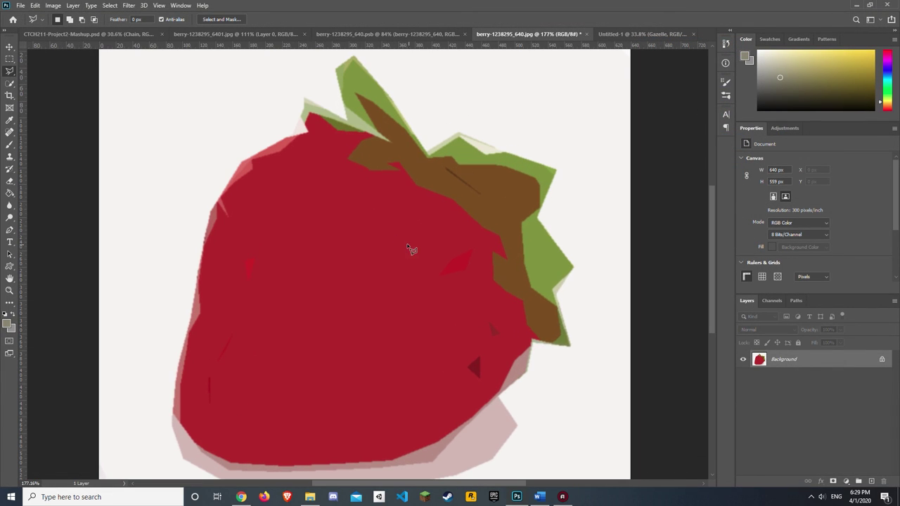